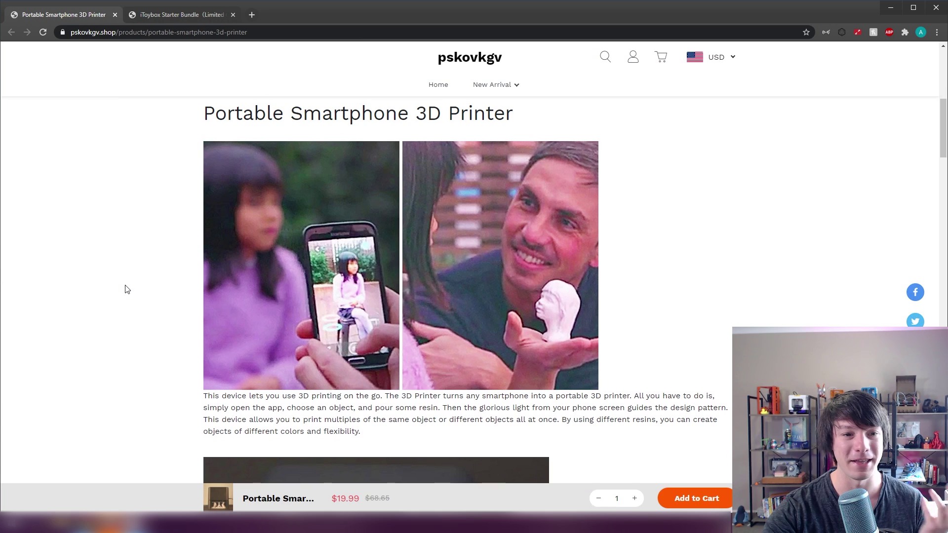
scroll(125, 289, down, 2)
scroll(125, 290, down, 3)
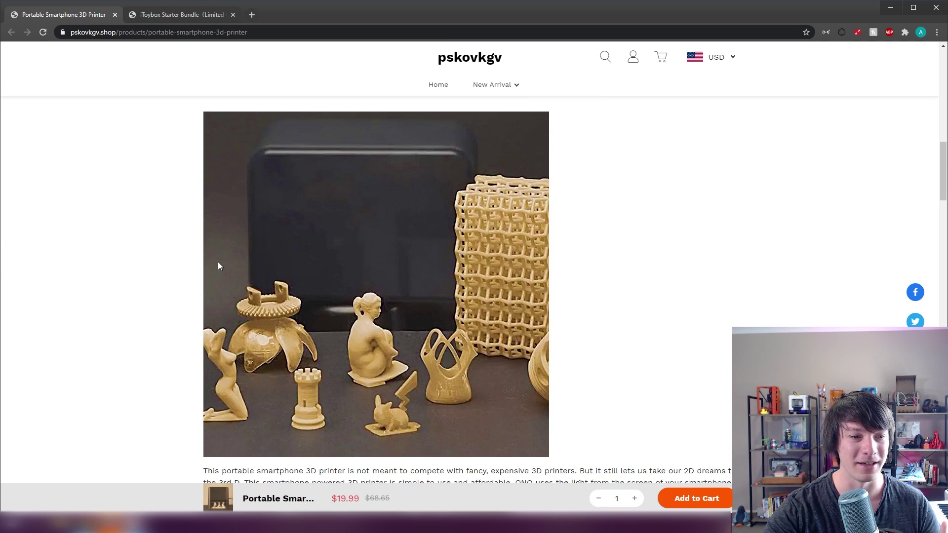
scroll(365, 291, down, 4)
scroll(341, 294, down, 3)
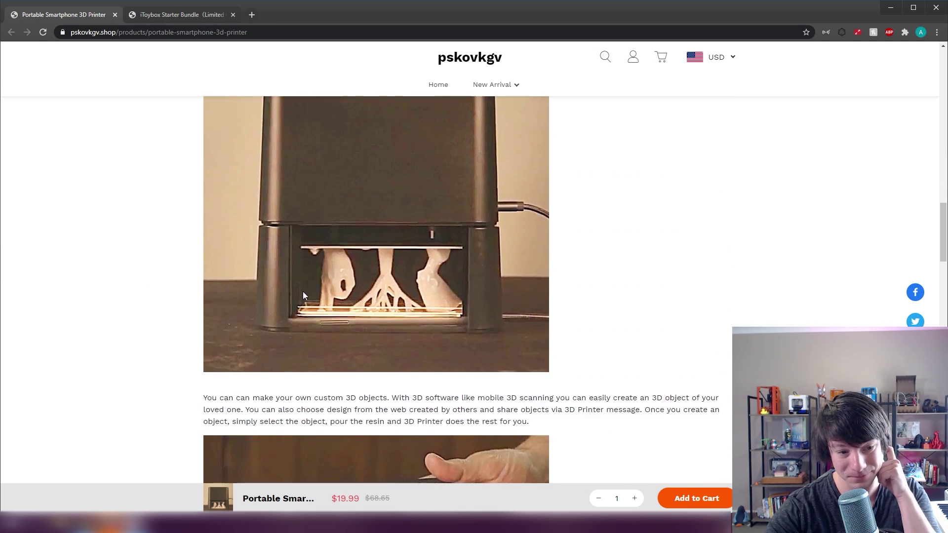
scroll(303, 291, down, 2)
scroll(243, 271, down, 3)
scroll(231, 279, down, 3)
scroll(586, 401, down, 1)
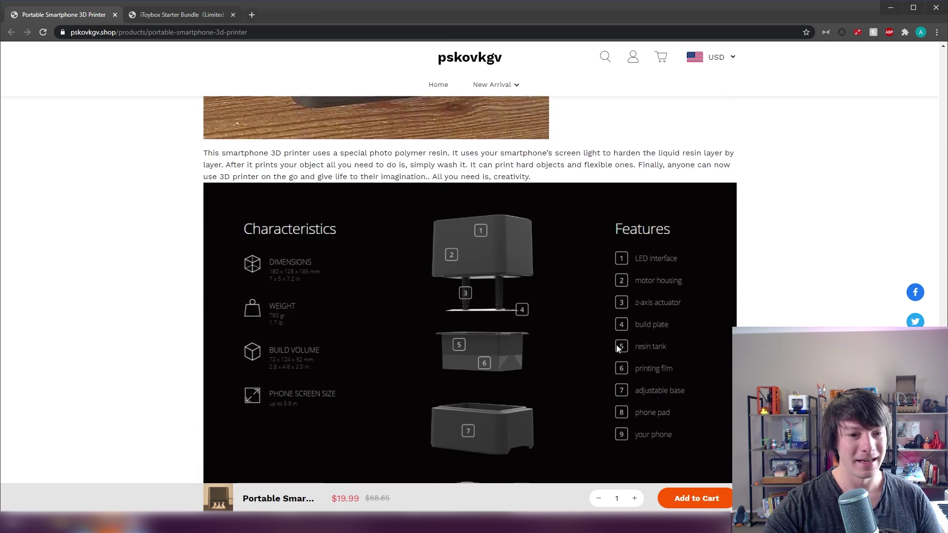
scroll(615, 343, down, 2)
scroll(311, 146, up, 2)
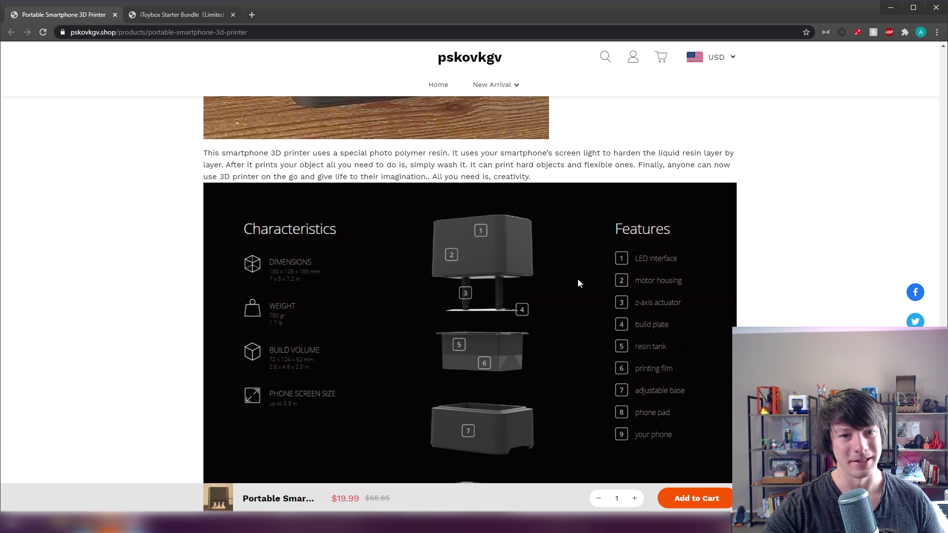
drag(943, 237, 927, 93)
scroll(927, 93, up, 2)
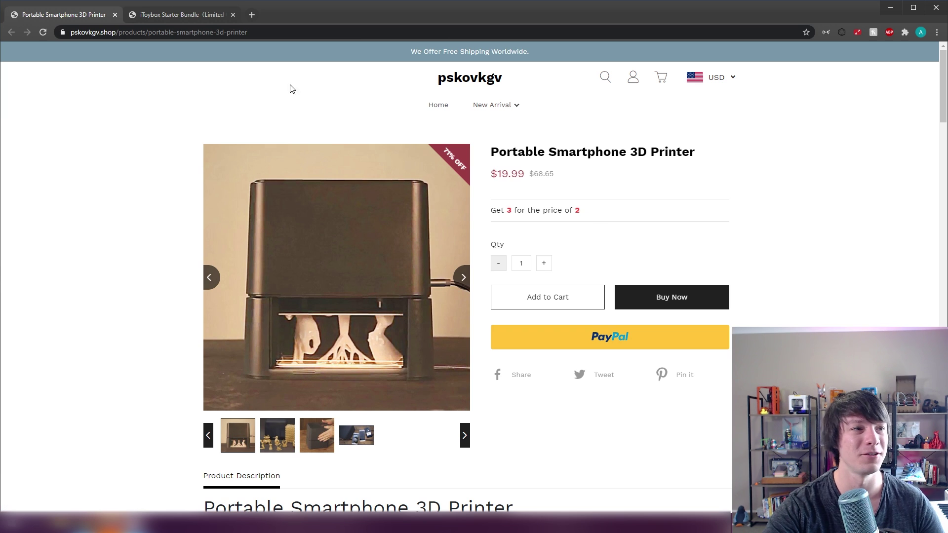
- Reload the store page and open the Portable Desktop Laser Printer ($21.99) from the sales pop-up
click(44, 32)
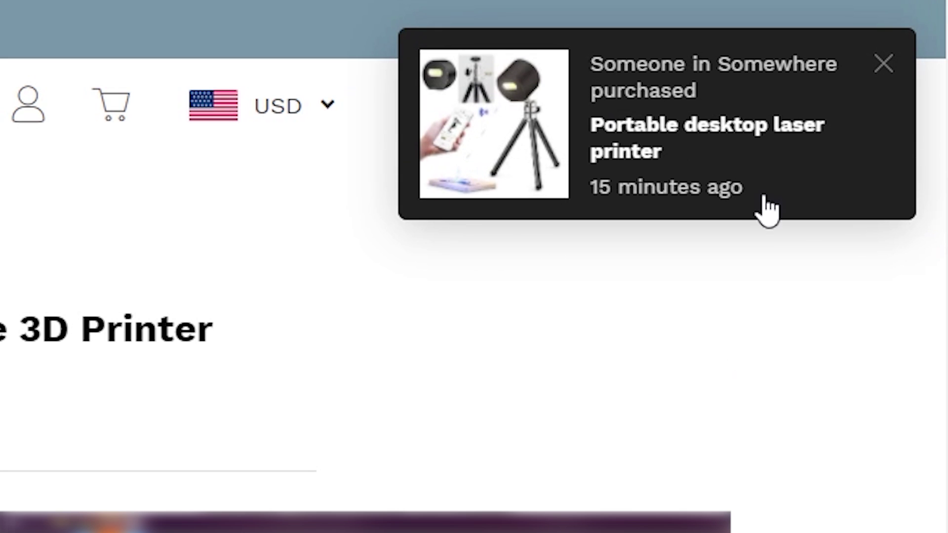
click(704, 150)
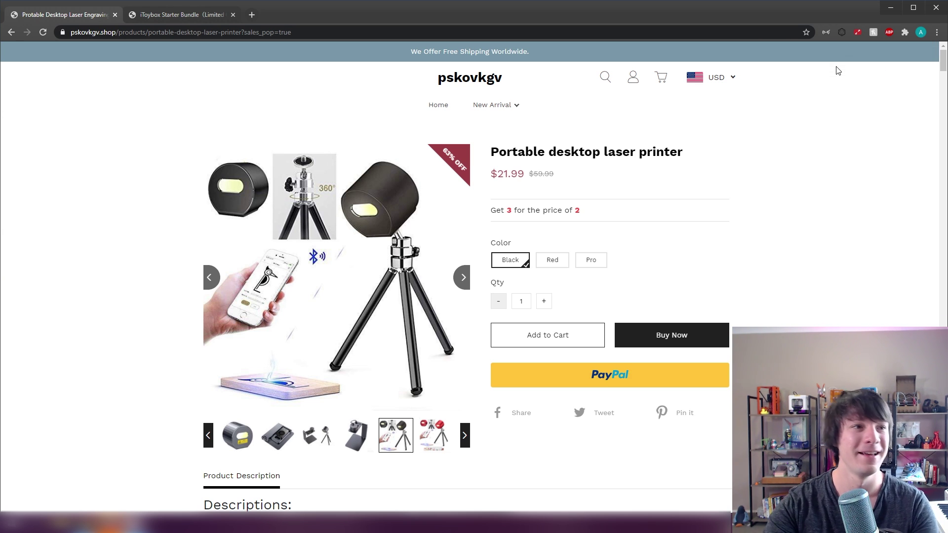
- Close the Portable Desktop Laser Printer product tab
click(114, 15)
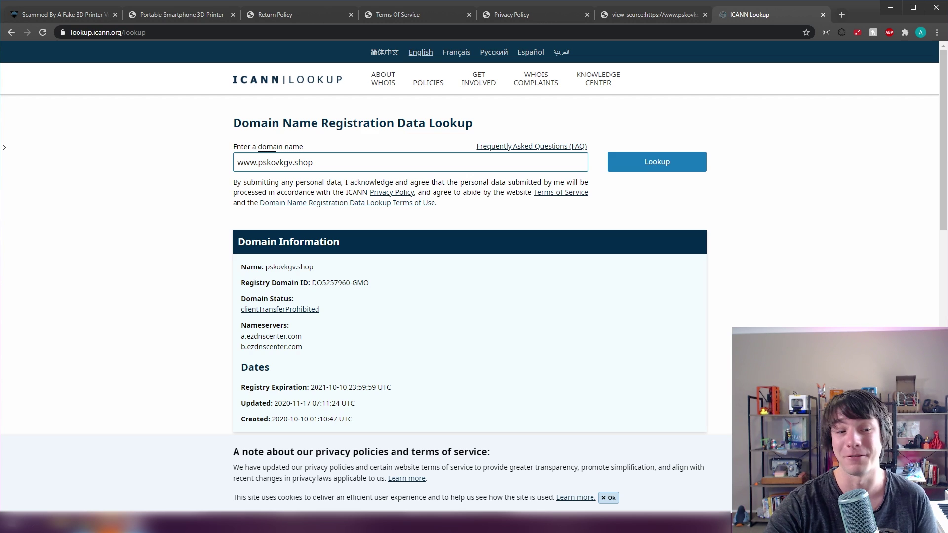
scroll(1, 147, down, 2)
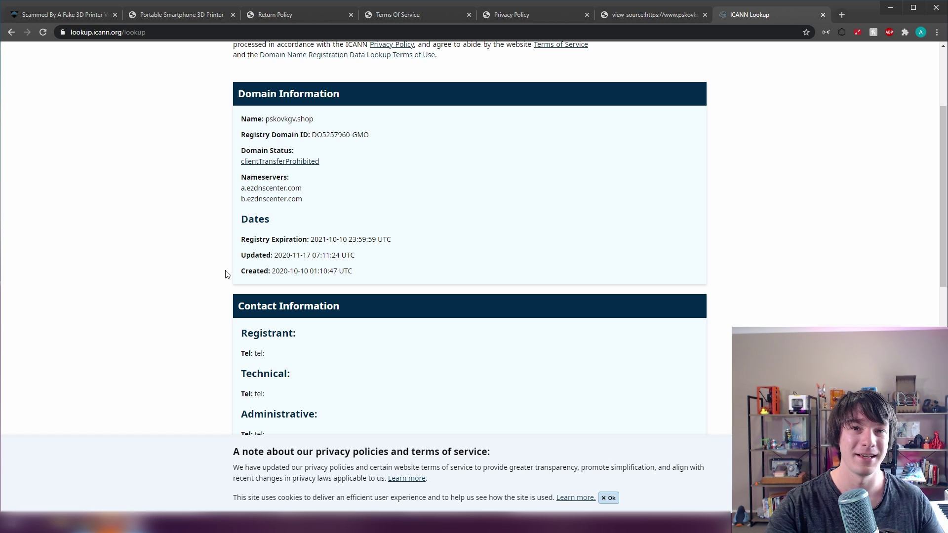
scroll(146, 260, down, 1)
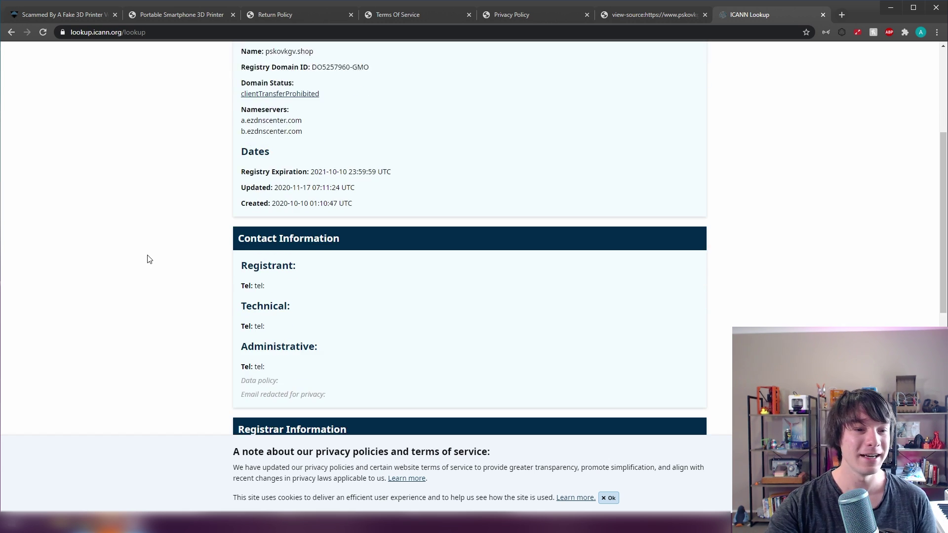
scroll(169, 245, down, 2)
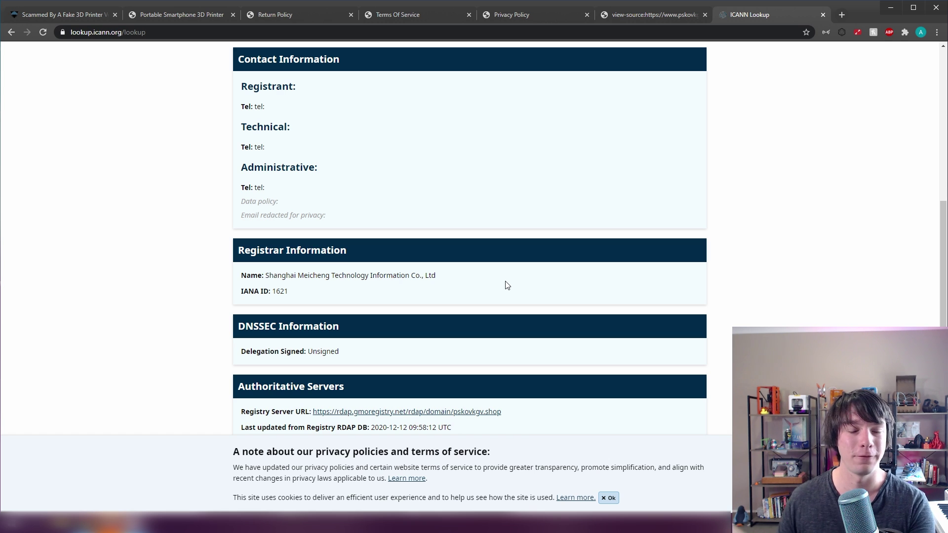
- Switch from the ICANN results to pskovkgv.shop's Return Policy tab
key(ctrl+3)
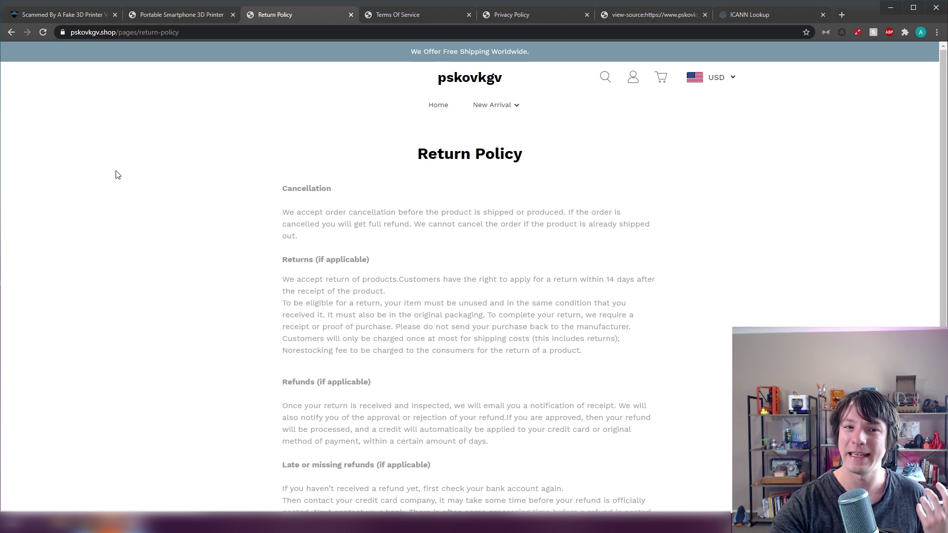
scroll(137, 170, down, 3)
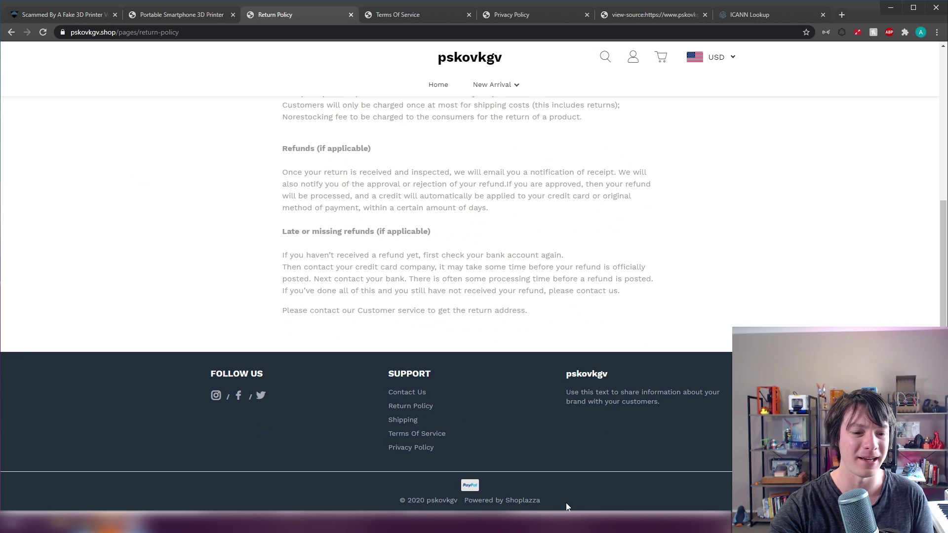
scroll(590, 448, up, 1)
scroll(590, 448, up, 2)
scroll(513, 466, down, 1)
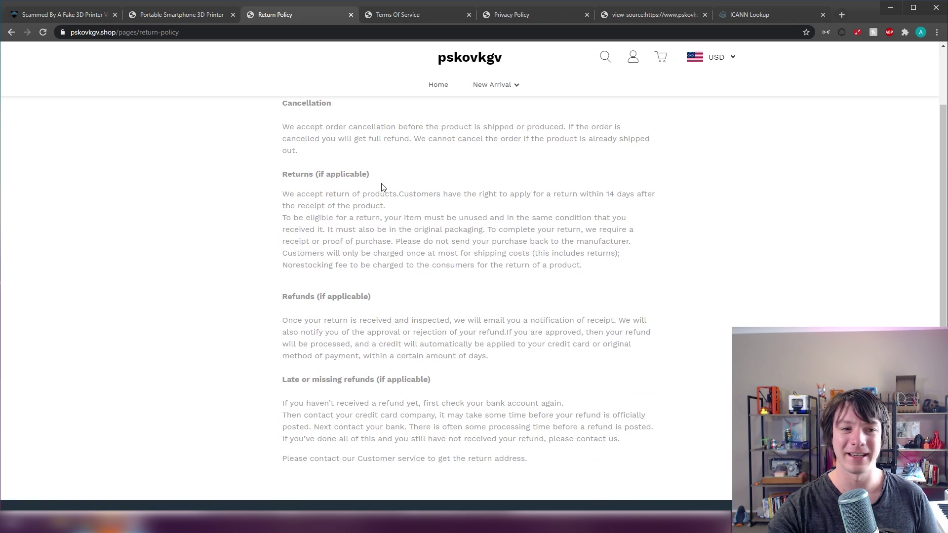